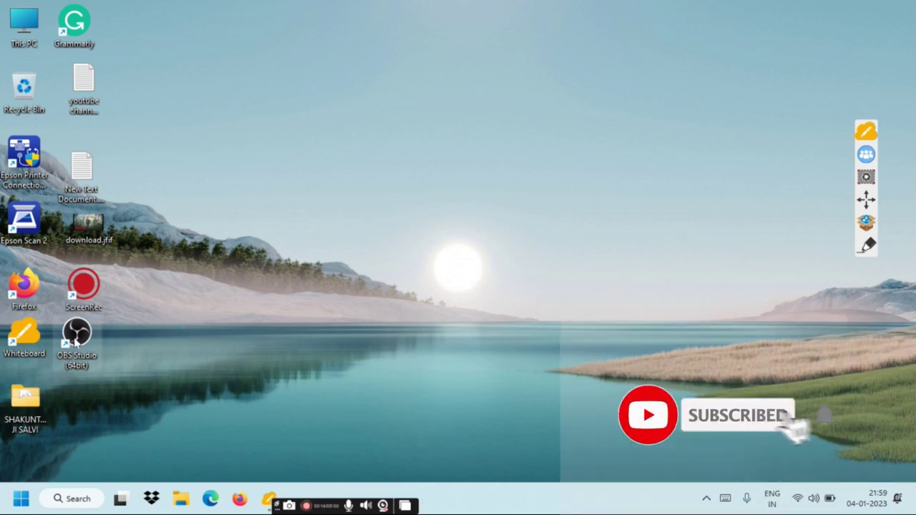
Step: Launch OBS Studio and add a new scene, keeping the suggested name Scene 2
{"action": "double_click", "coordinate": [71, 343]}
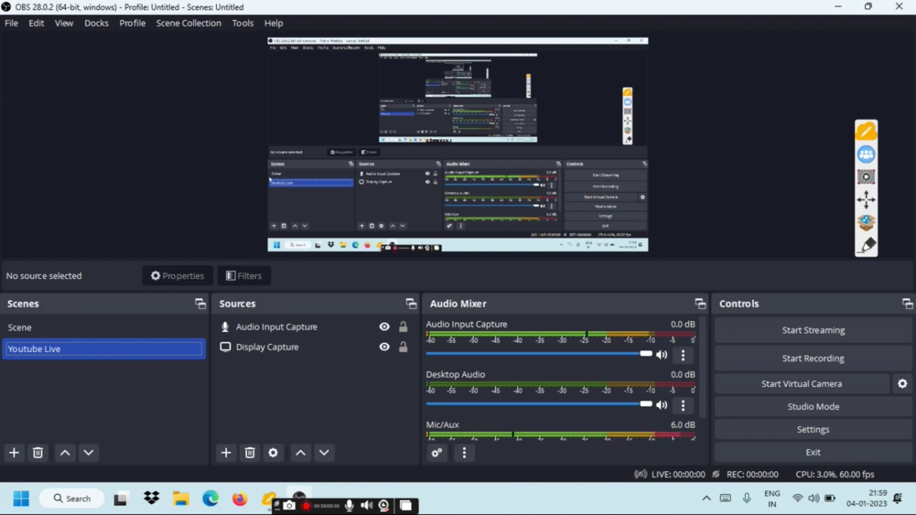
{"action": "left_click", "coordinate": [13, 455]}
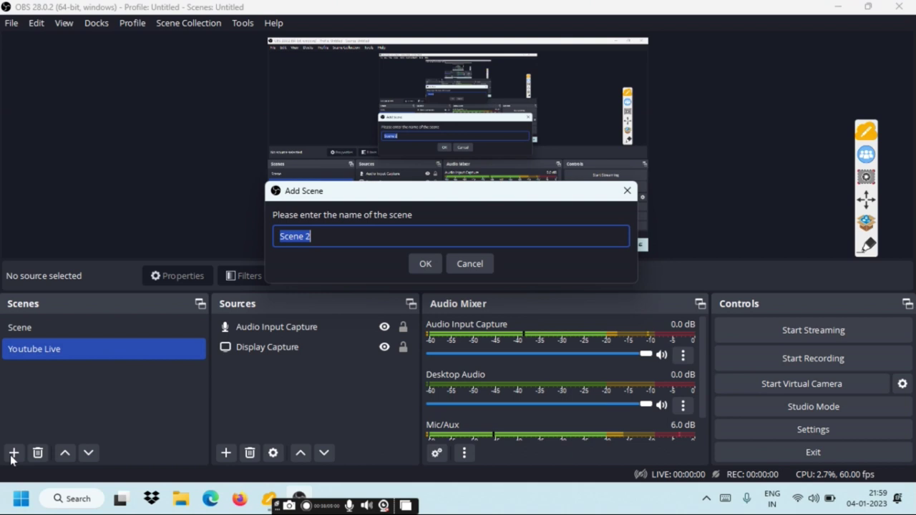
{"action": "left_click", "coordinate": [425, 264]}
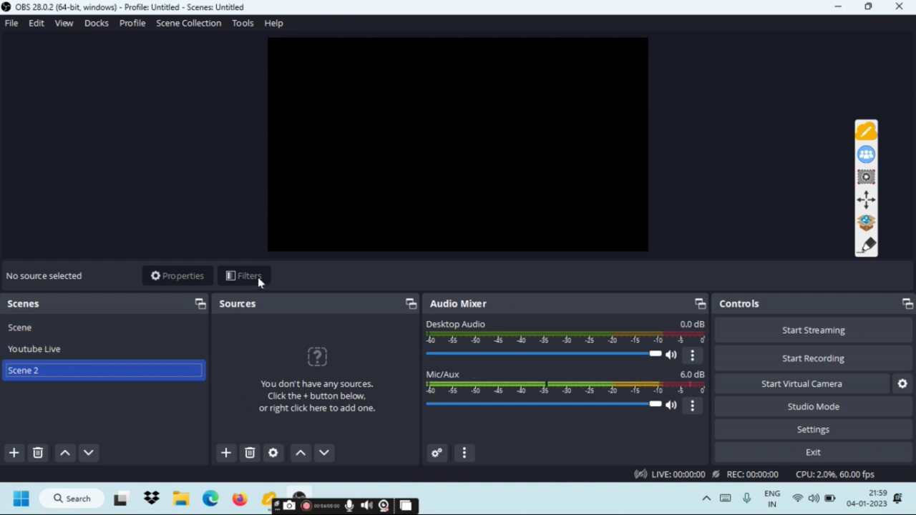
Step: Add a new Display Capture source to Scene 2 with automatic capture method, Display 1 and cursor capture enabled
{"action": "left_click", "coordinate": [225, 454]}
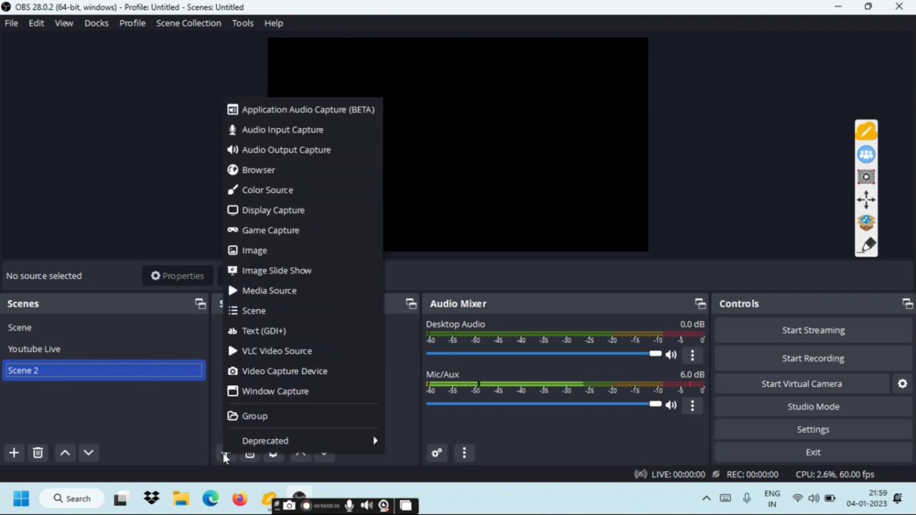
{"action": "left_click", "coordinate": [272, 210]}
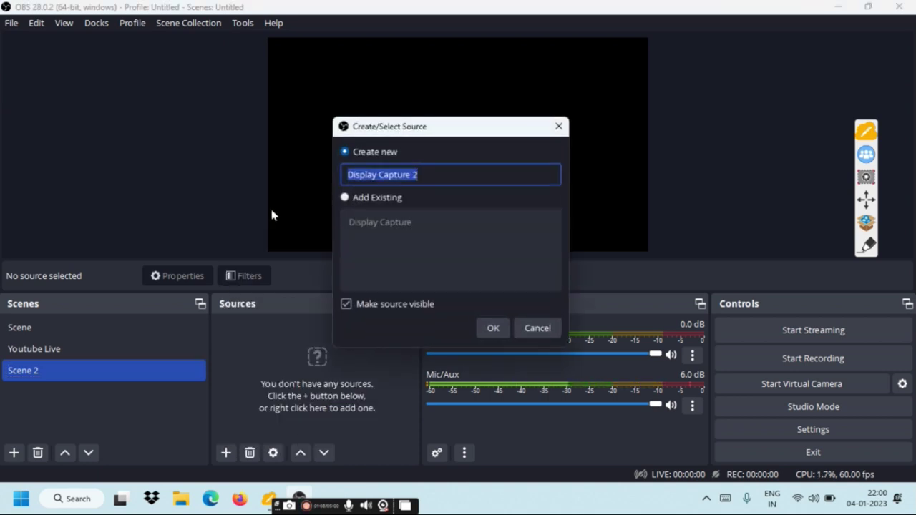
{"action": "left_click", "coordinate": [491, 328]}
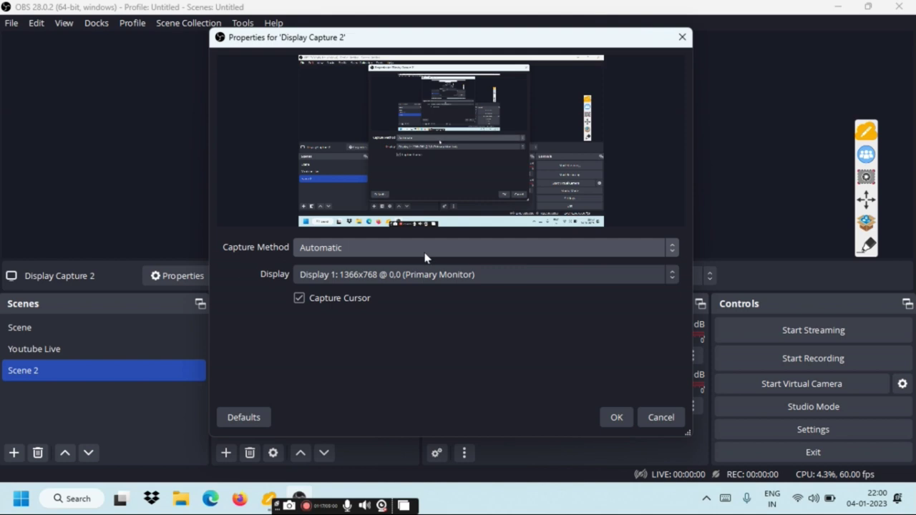
{"action": "left_click", "coordinate": [370, 248]}
{"action": "left_click", "coordinate": [370, 248]}
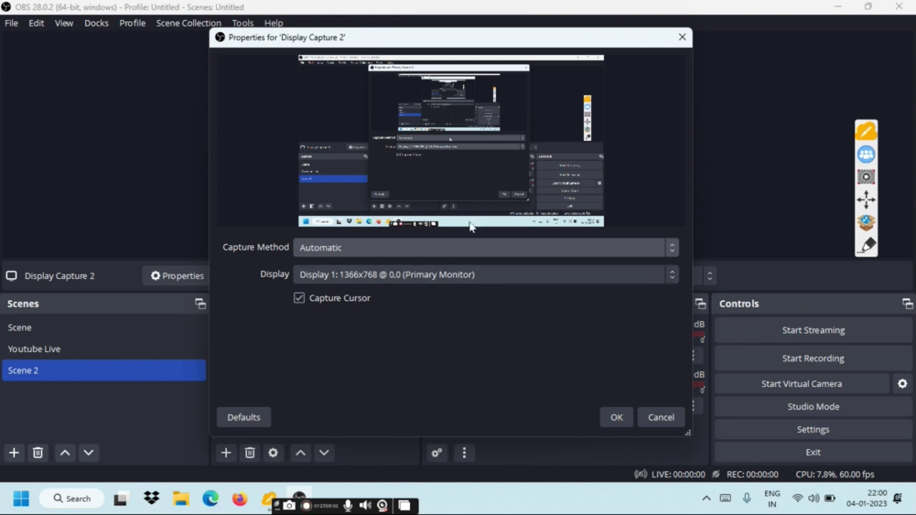
{"action": "left_click", "coordinate": [299, 299]}
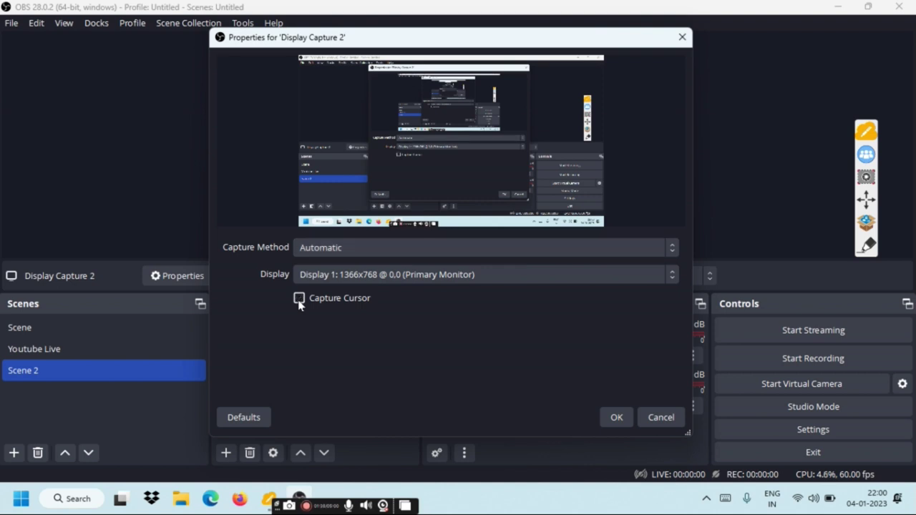
{"action": "left_click", "coordinate": [299, 299]}
{"action": "left_click", "coordinate": [616, 418]}
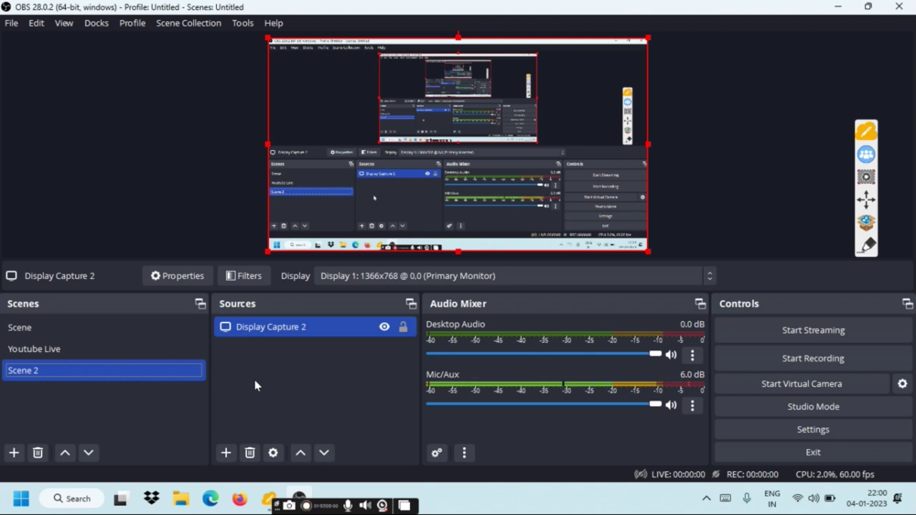
Step: Add a new Audio Input Capture source to Scene 2 using the Boya mic (Realtek(R) Audio) device
{"action": "left_click", "coordinate": [225, 453]}
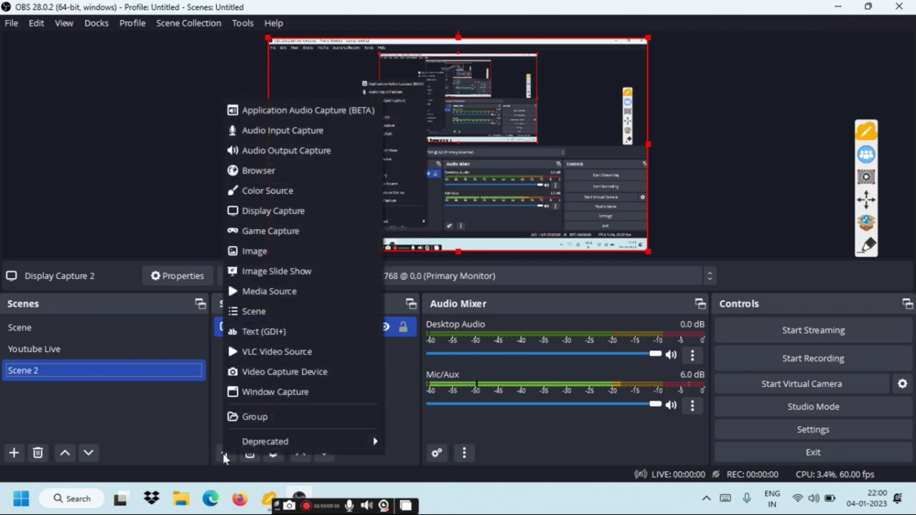
{"action": "left_click", "coordinate": [300, 131]}
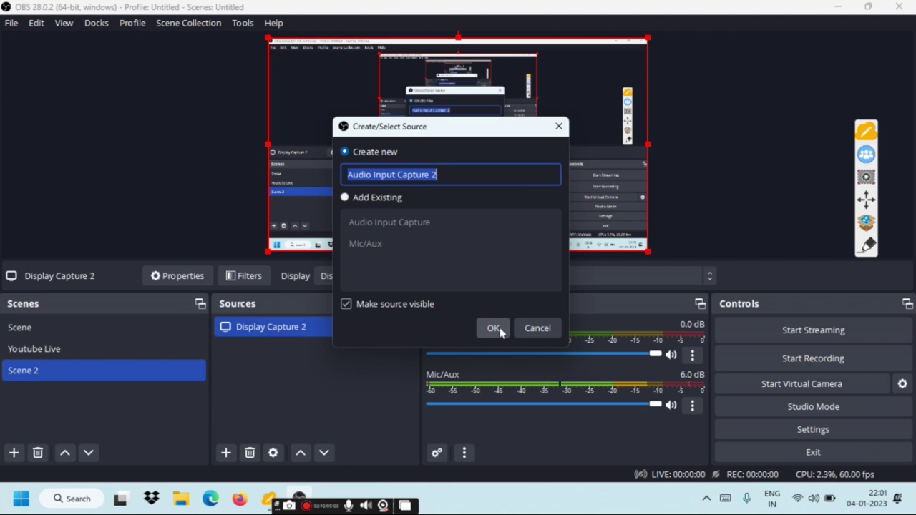
{"action": "left_click", "coordinate": [501, 331]}
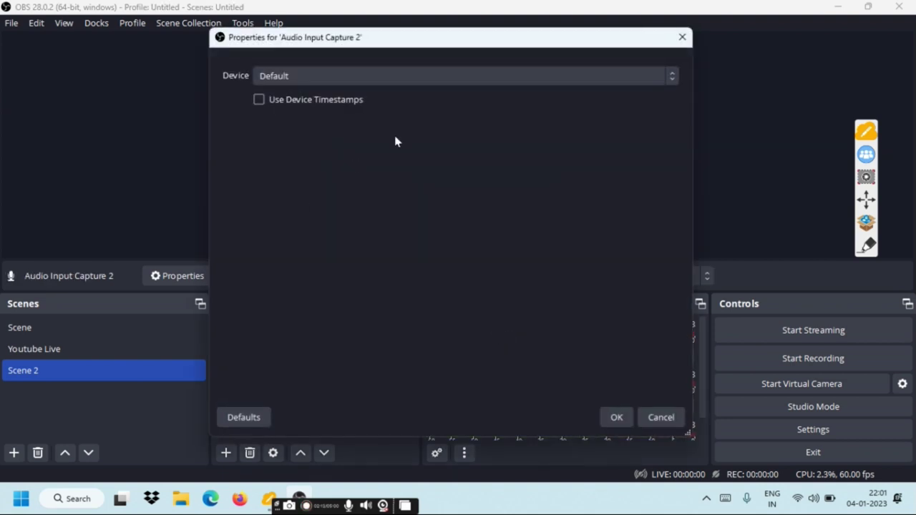
{"action": "left_click", "coordinate": [365, 79]}
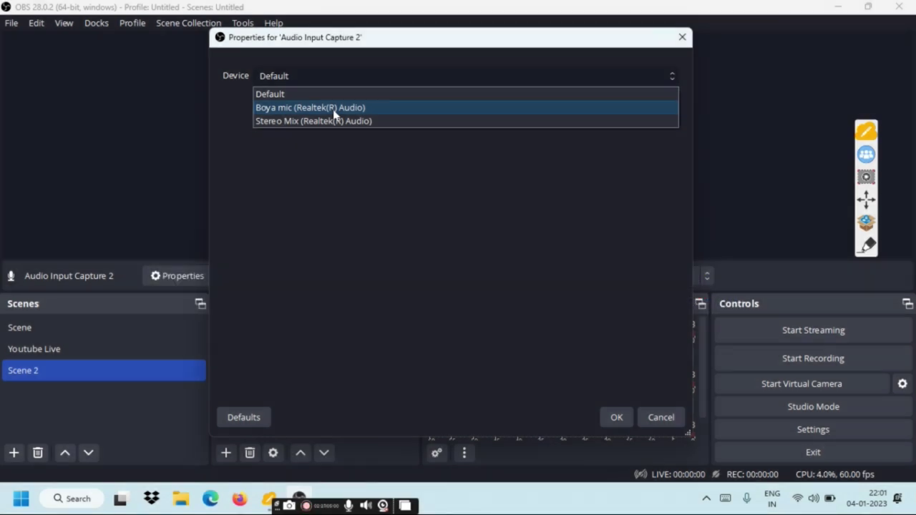
{"action": "left_click", "coordinate": [333, 110]}
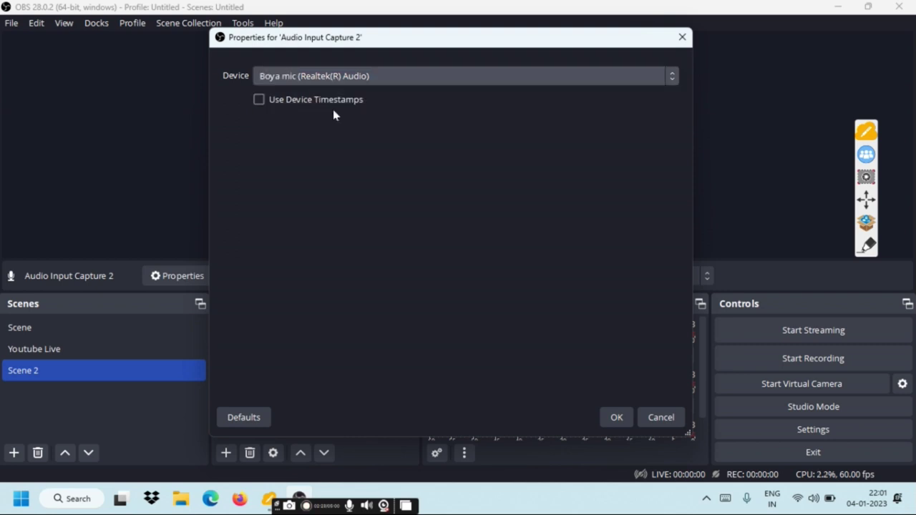
{"action": "left_click", "coordinate": [617, 417]}
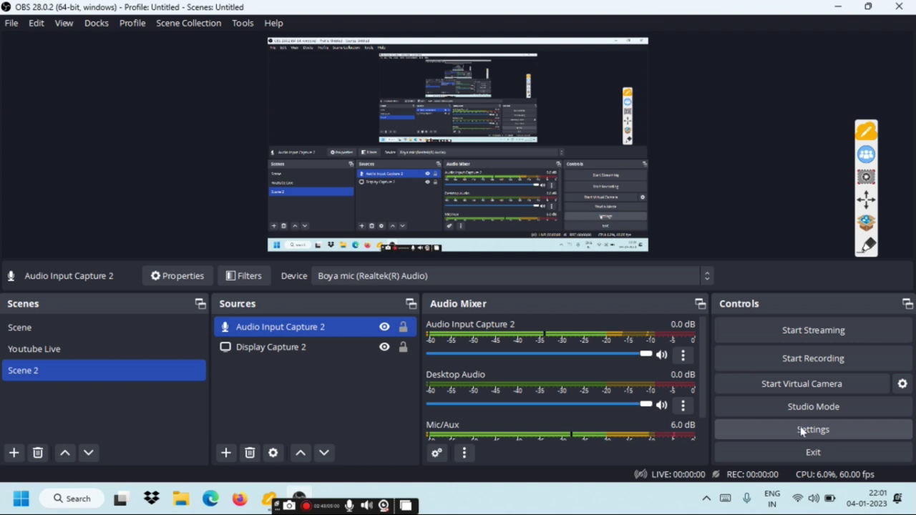
Step: Choose the Videos folder as the recording path in the output settings and apply the change
{"action": "left_click", "coordinate": [801, 430]}
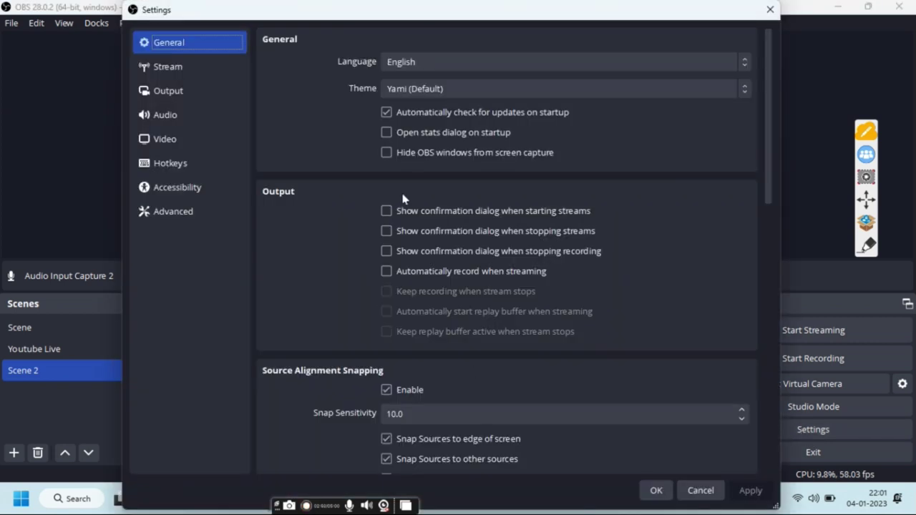
{"action": "left_click", "coordinate": [188, 90]}
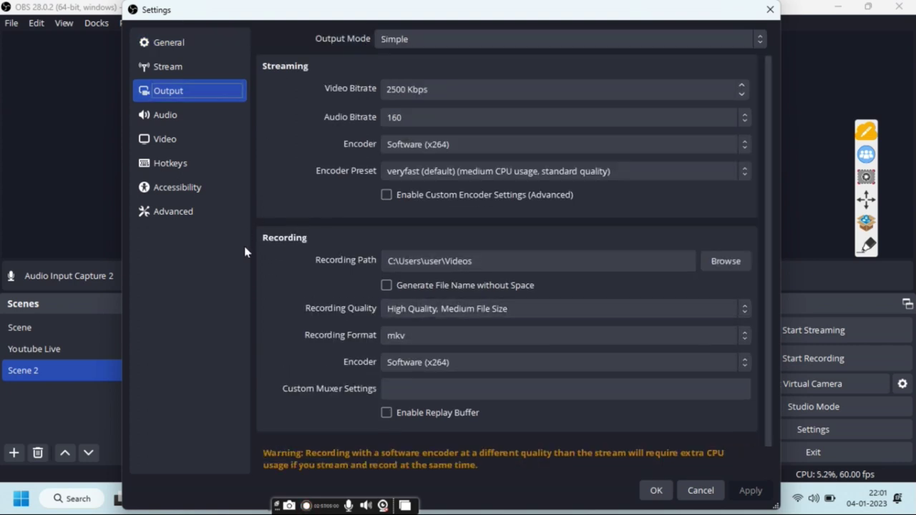
{"action": "left_click", "coordinate": [867, 247]}
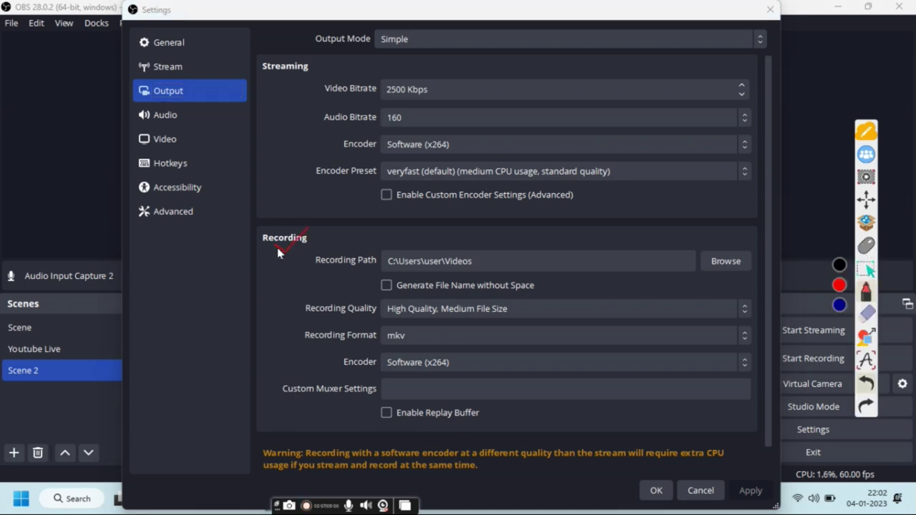
{"action": "left_click_drag", "start_coordinate": [275, 243], "coordinate": [303, 234]}
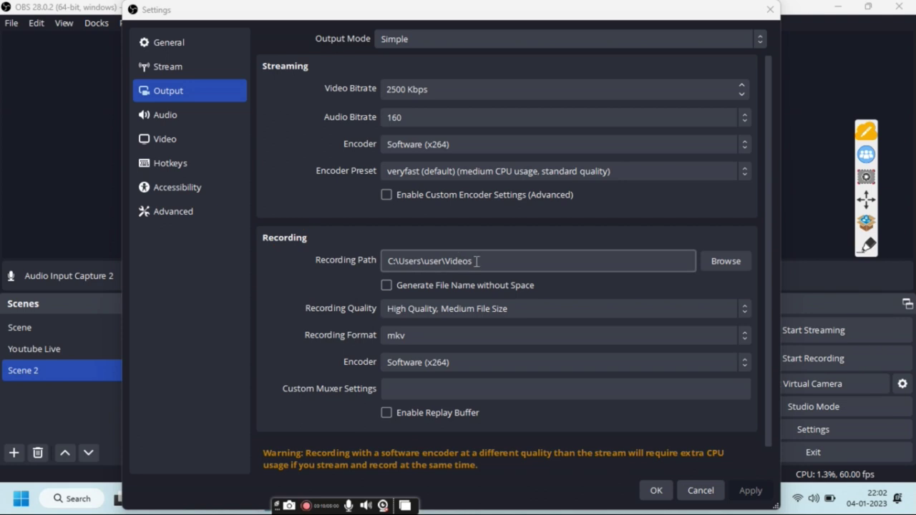
{"action": "left_click", "coordinate": [718, 260]}
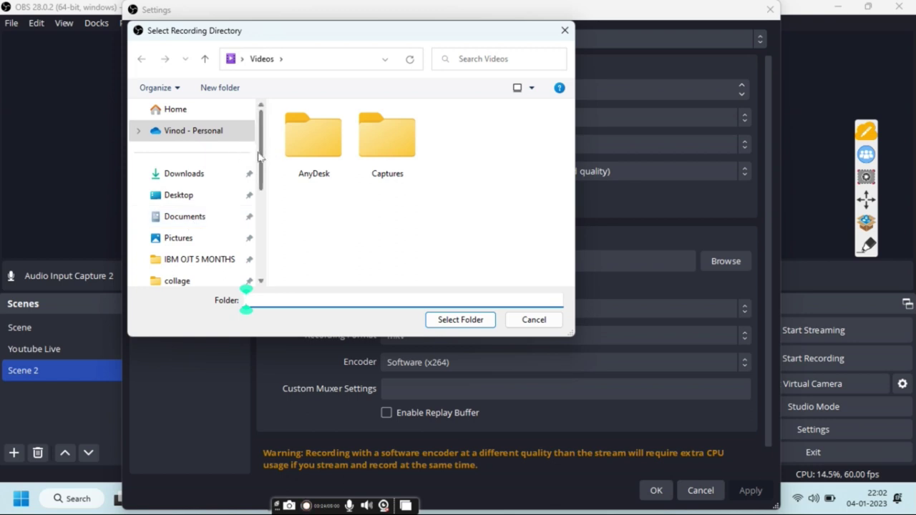
{"action": "scroll", "coordinate": [259, 156], "scroll_direction": "down", "scroll_amount": 3}
{"action": "scroll", "coordinate": [251, 222], "scroll_direction": "up", "scroll_amount": 3}
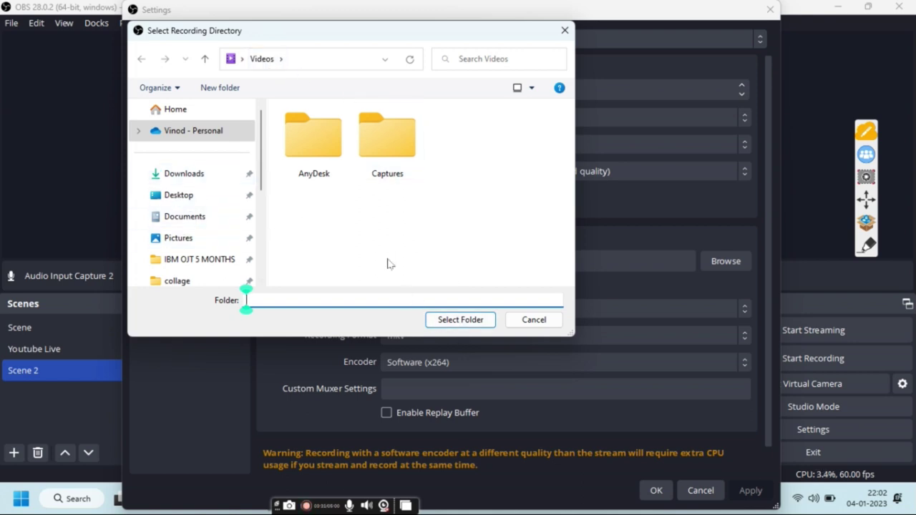
{"action": "left_click", "coordinate": [452, 322]}
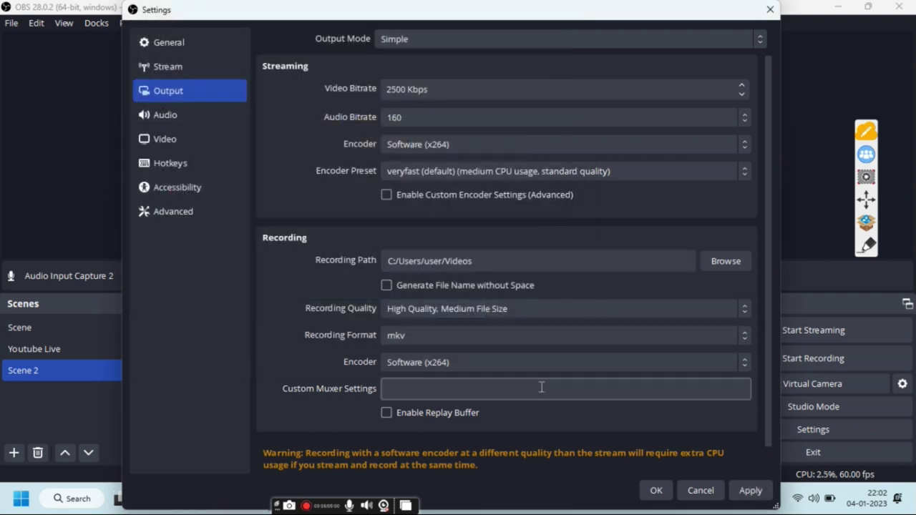
{"action": "left_click", "coordinate": [757, 496]}
{"action": "left_click", "coordinate": [656, 490]}
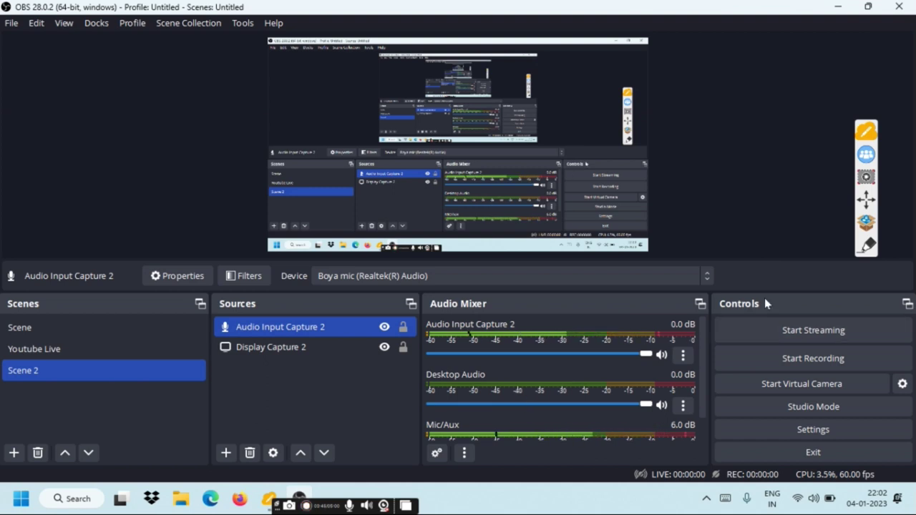
Step: Start recording the screen and show the desktop
{"action": "left_click", "coordinate": [807, 363]}
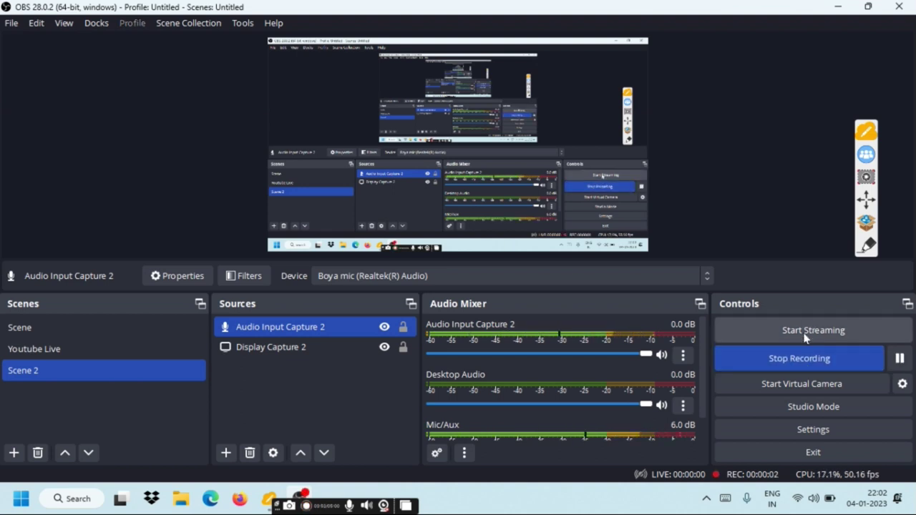
{"action": "key", "text": "super+d"}
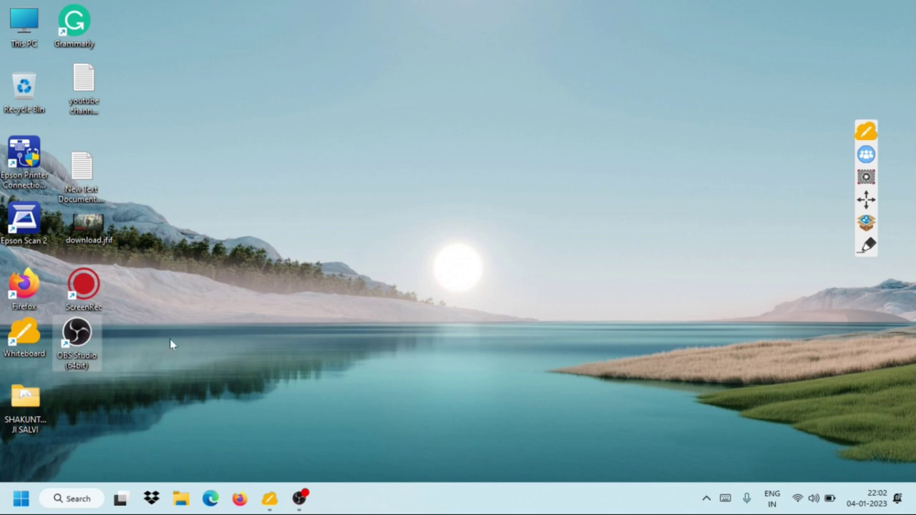
Step: Draw red check marks beside the OBS Studio, ScreenRec and Grammarly desktop icons, and clear all the annotations
{"action": "left_click", "coordinate": [865, 248]}
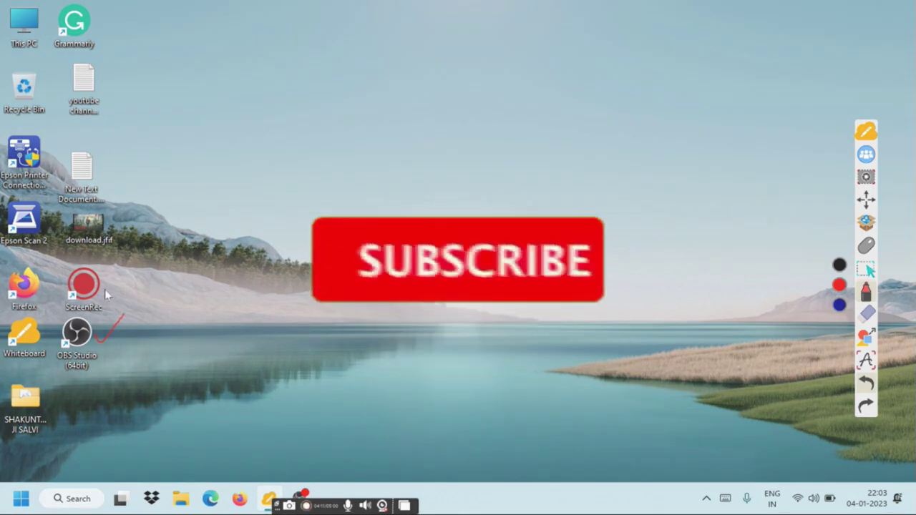
{"action": "mouse_move", "coordinate": [105, 289]}
{"action": "left_mouse_down"}
{"action": "mouse_move", "coordinate": [112, 294]}
{"action": "mouse_move", "coordinate": [142, 273]}
{"action": "left_mouse_up"}
{"action": "left_click_drag", "start_coordinate": [92, 27], "coordinate": [127, 12]}
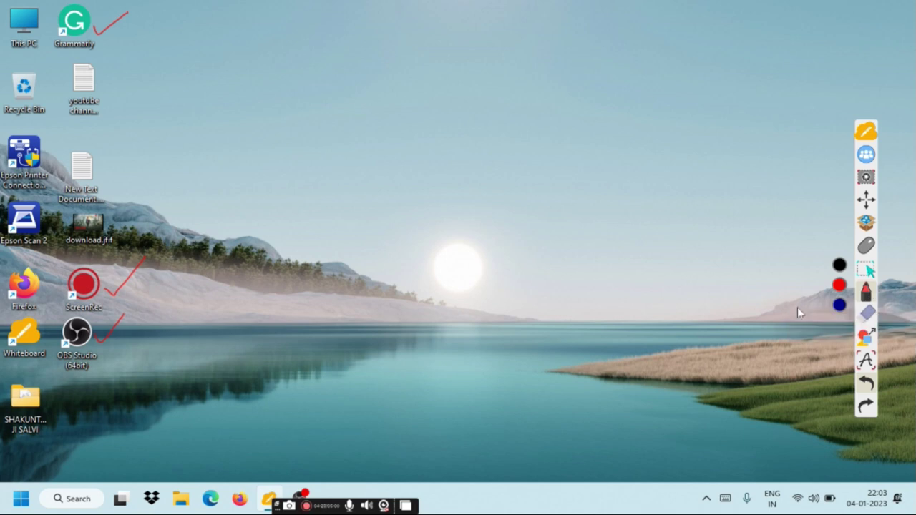
{"action": "left_click", "coordinate": [865, 317]}
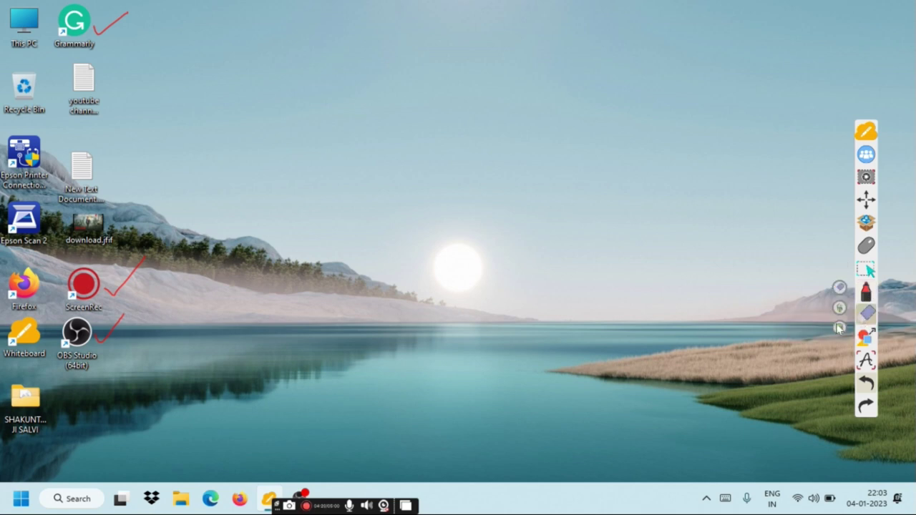
{"action": "left_click", "coordinate": [839, 327]}
{"action": "left_click", "coordinate": [865, 246]}
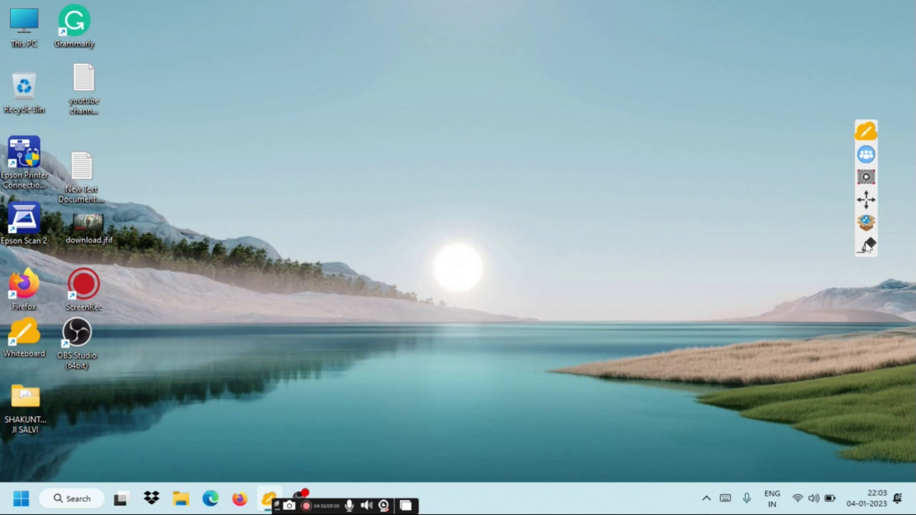
Step: Switch back to OBS Studio to stop the recording, and open the Videos folder in File Explorer
{"action": "left_click", "coordinate": [304, 495]}
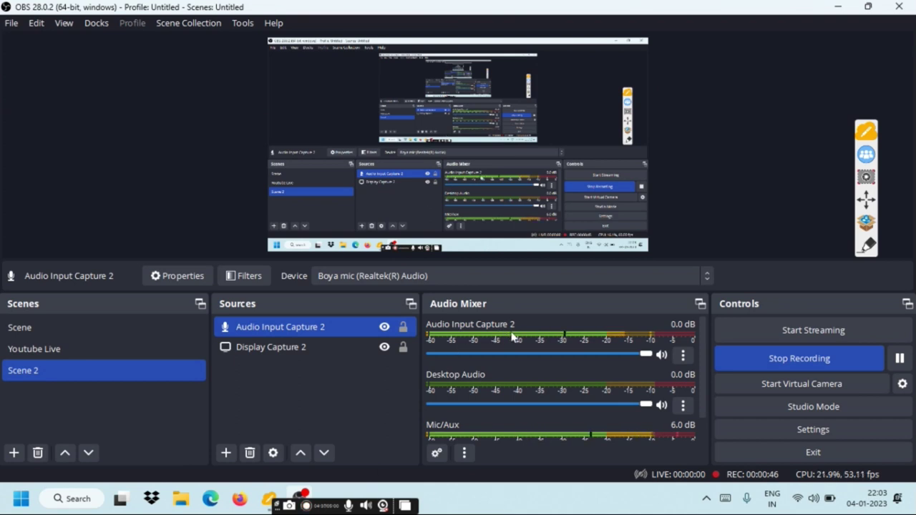
{"action": "left_click", "coordinate": [799, 363]}
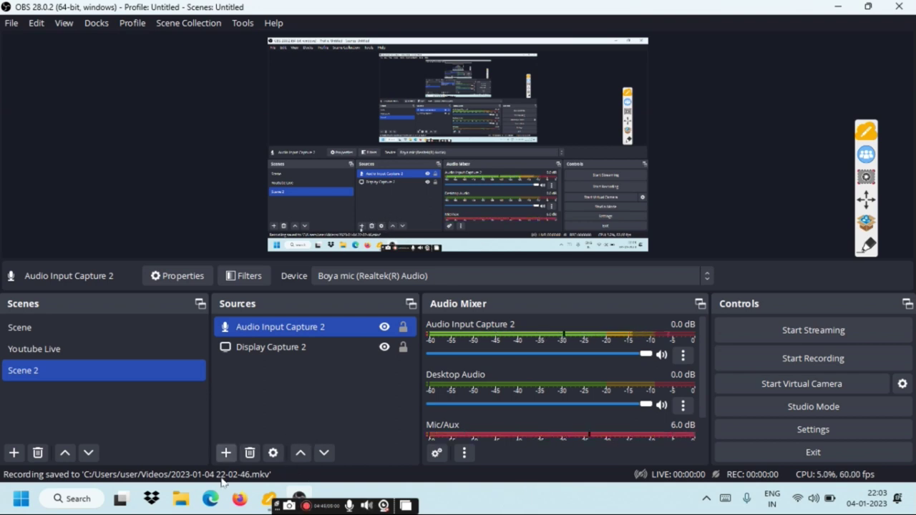
{"action": "left_click", "coordinate": [181, 499]}
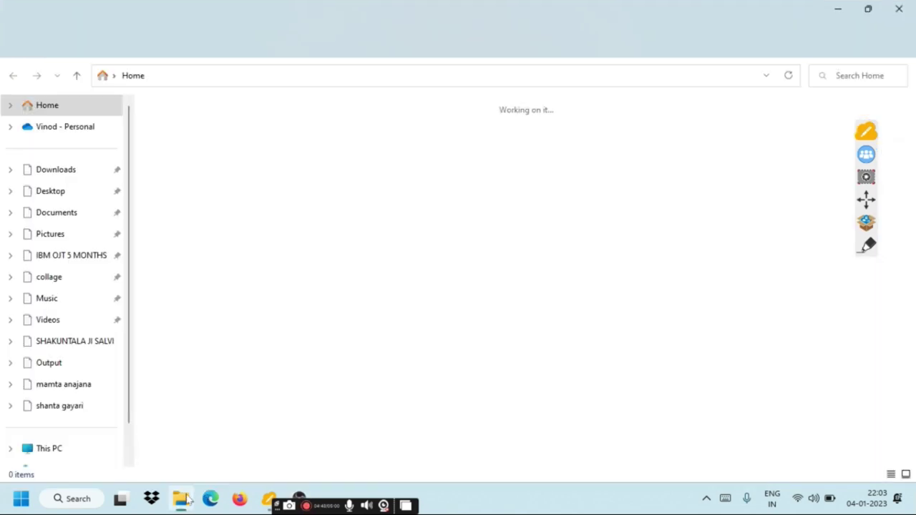
{"action": "left_click", "coordinate": [56, 328]}
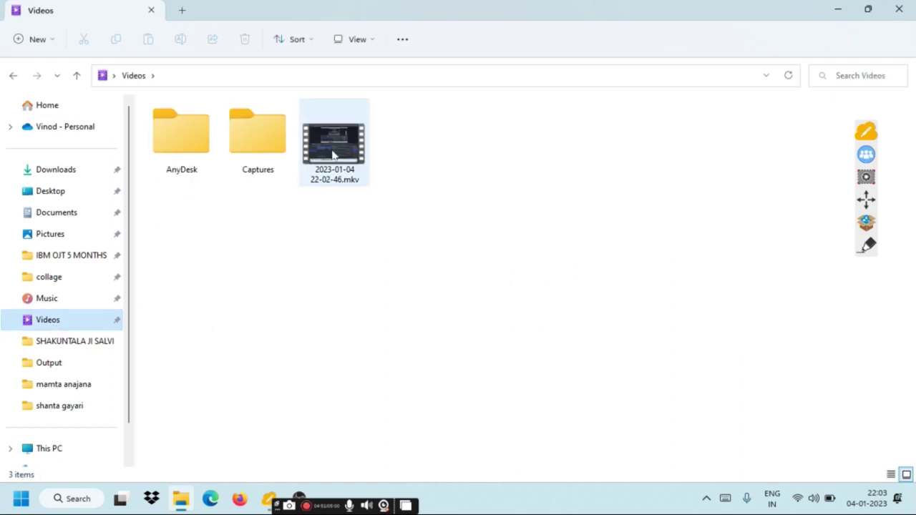